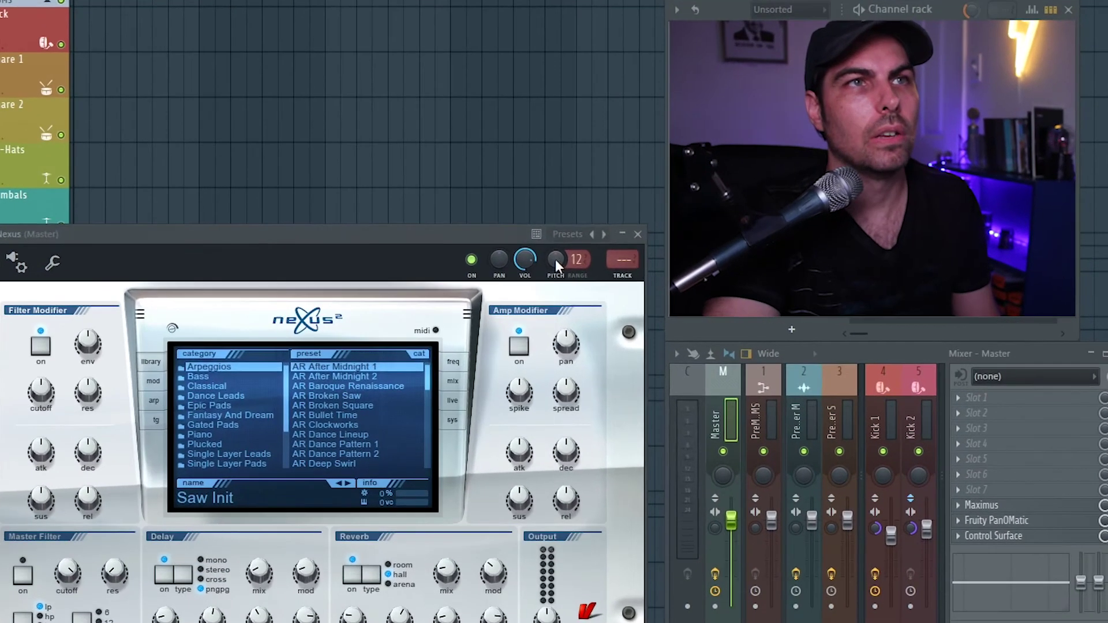
- Link the Nexus channel's pitch knob to the MIDI keyboard's pitch bend wheel
right_click(519, 277)
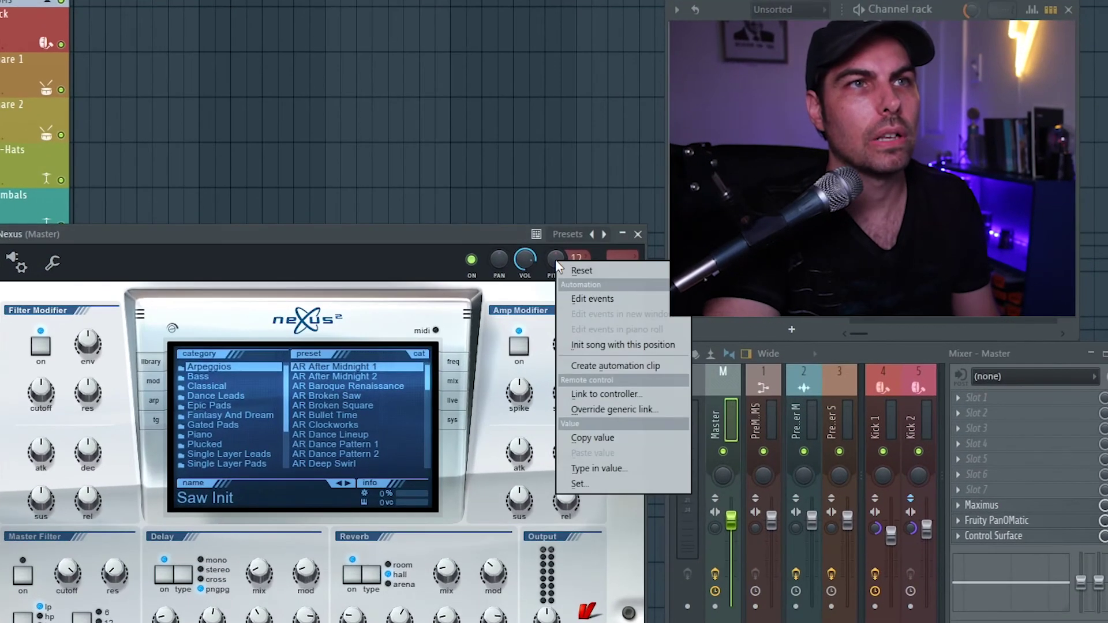
click(614, 396)
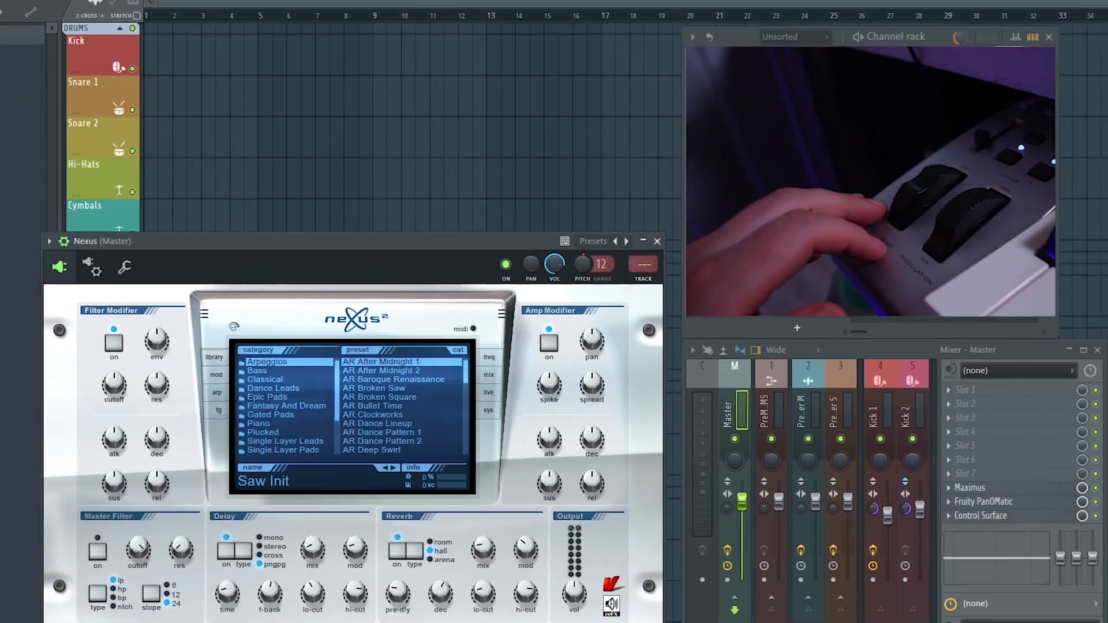
- Examine the pitch bend messages in the debugging log while moving the keyboard's pitch wheel
click(0, 0)
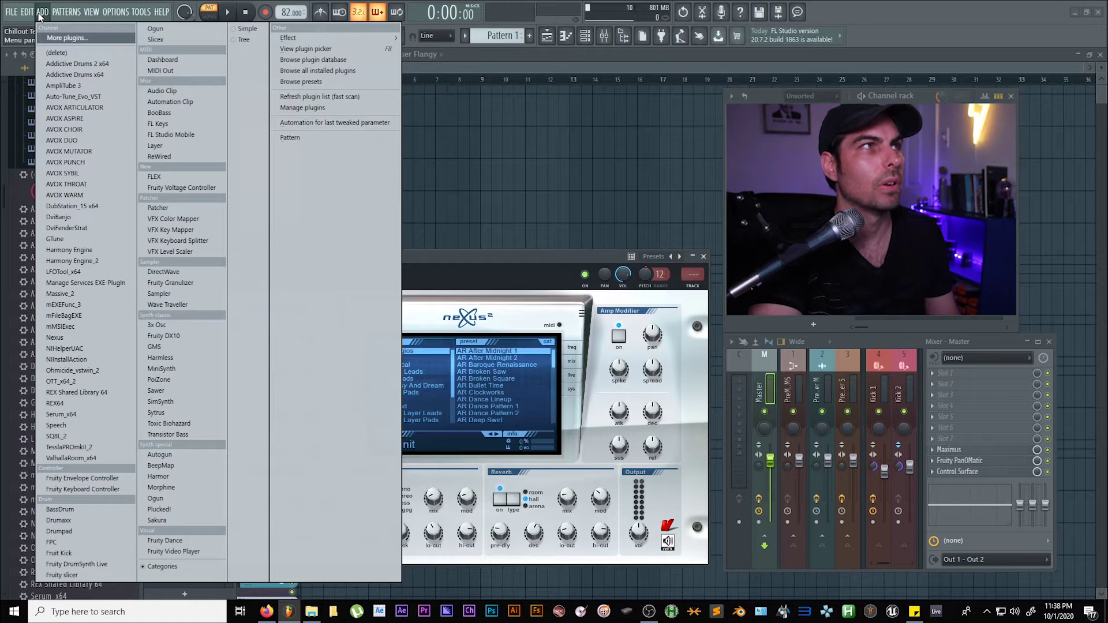
mouse_move(117, 16)
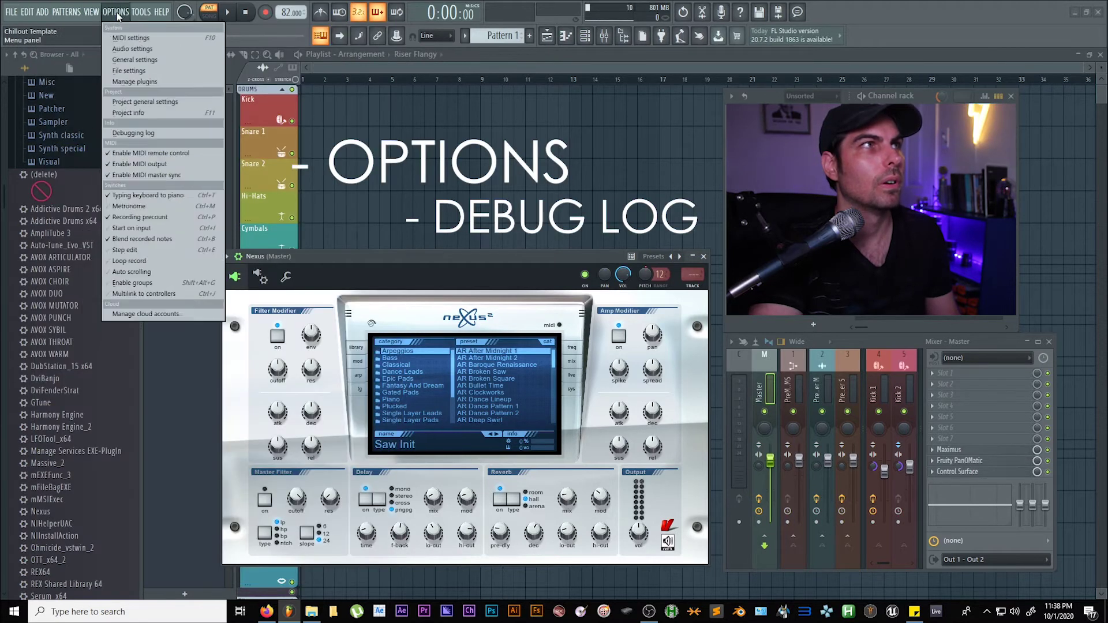
click(157, 133)
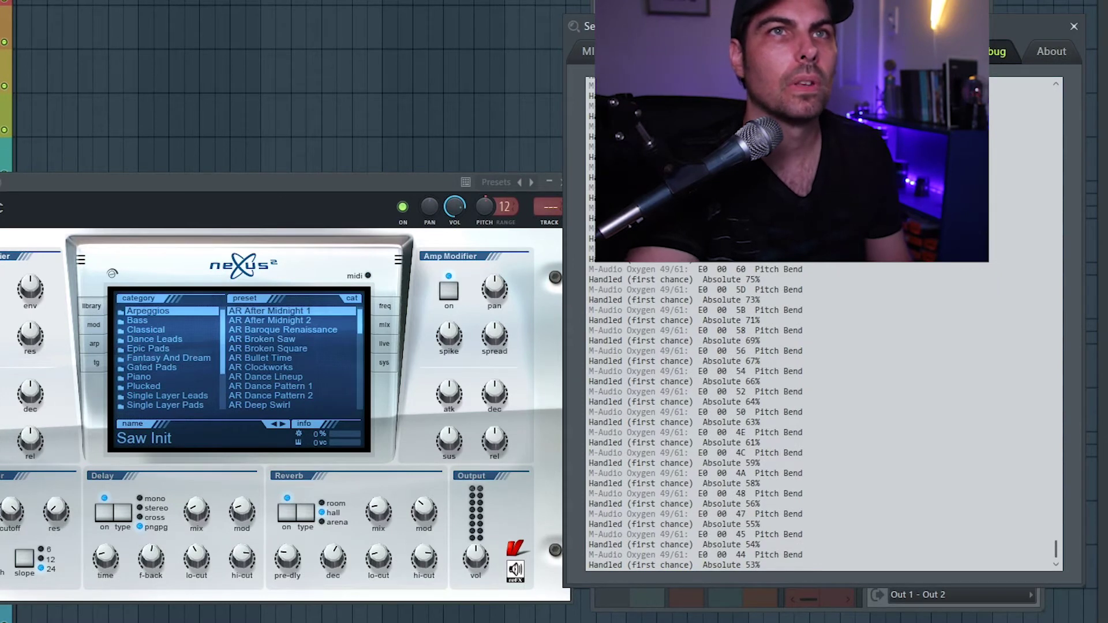
key(Escape)
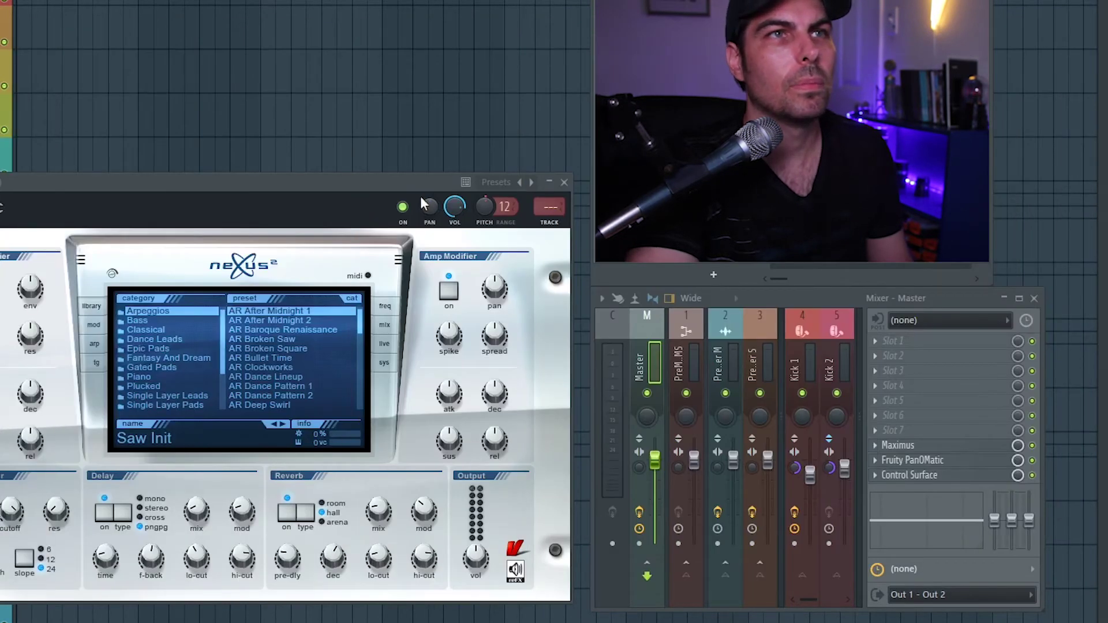
- Reset the Nexus pitch knob and try the 4x bigger increment formula, Input*4, on its controller link
right_click(489, 209)
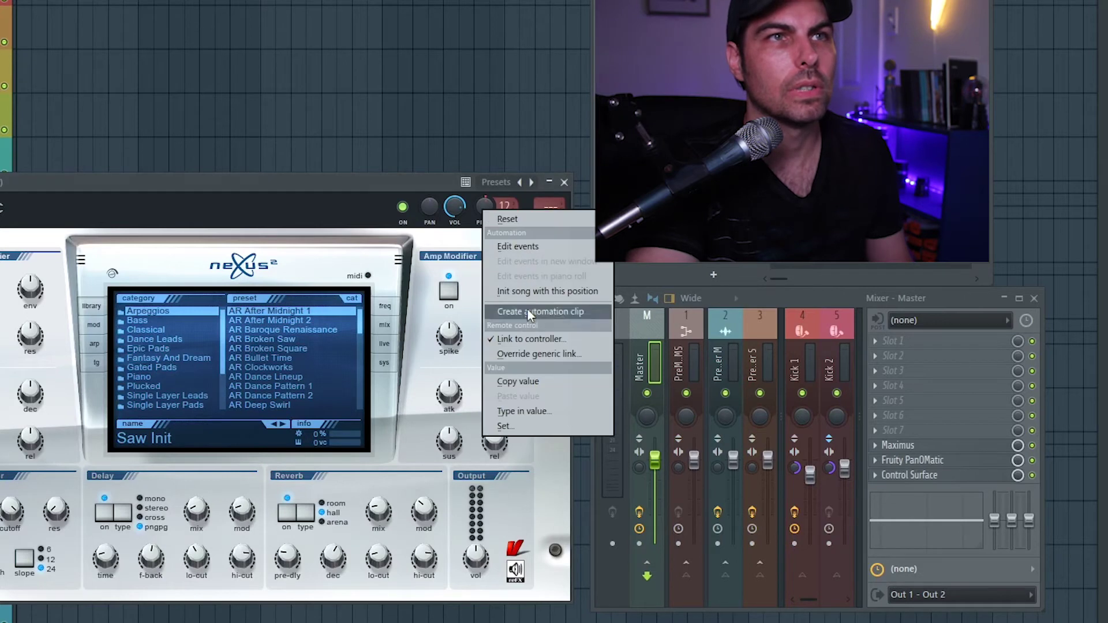
click(527, 220)
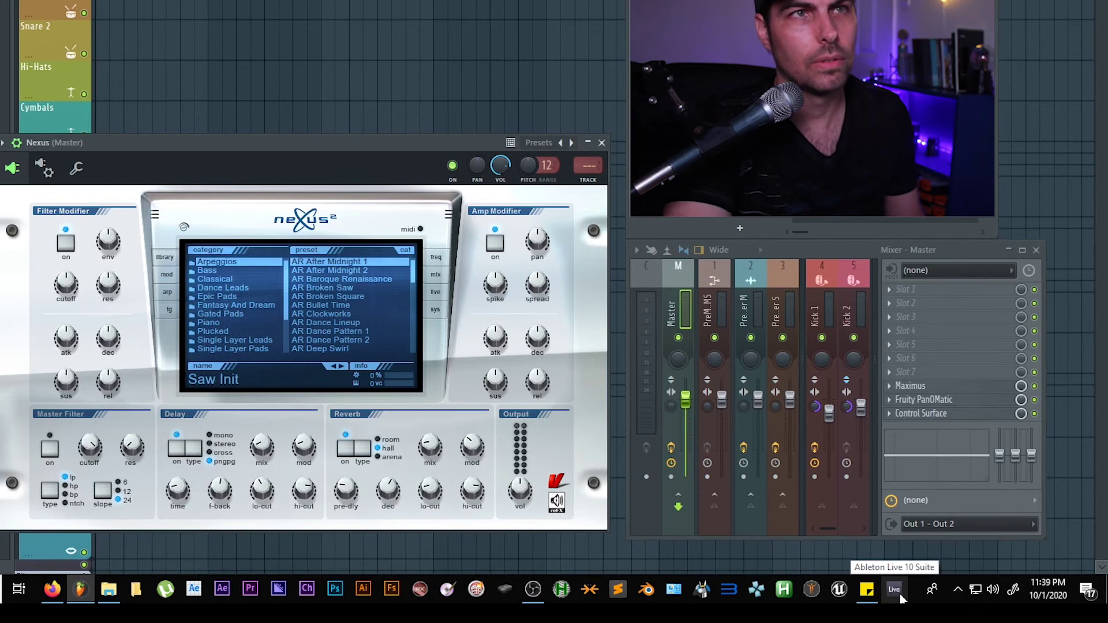
right_click(529, 166)
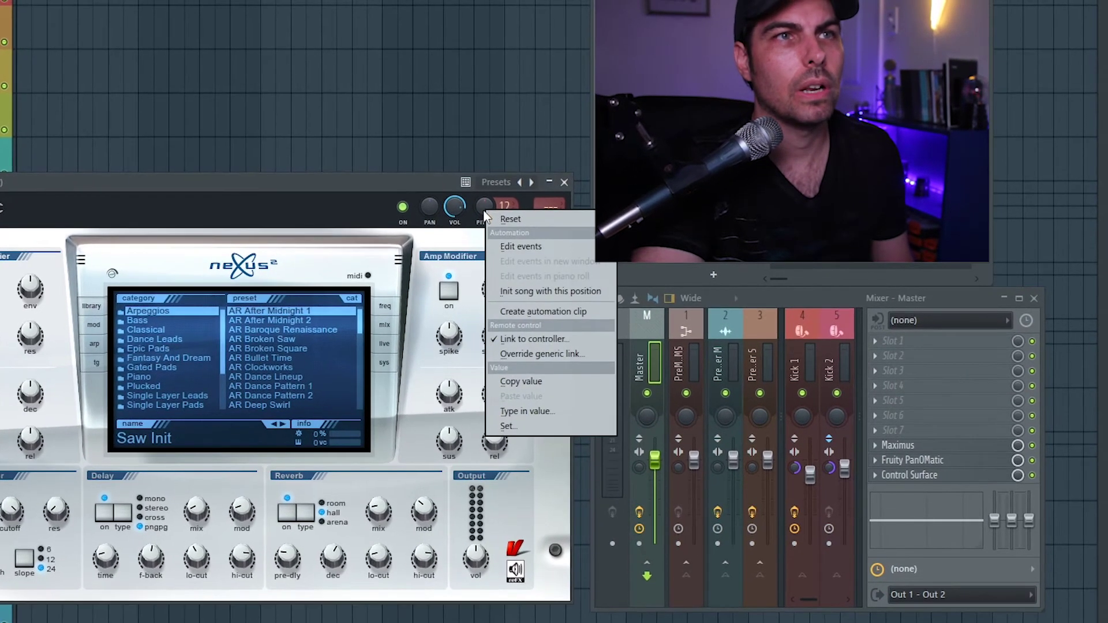
click(539, 343)
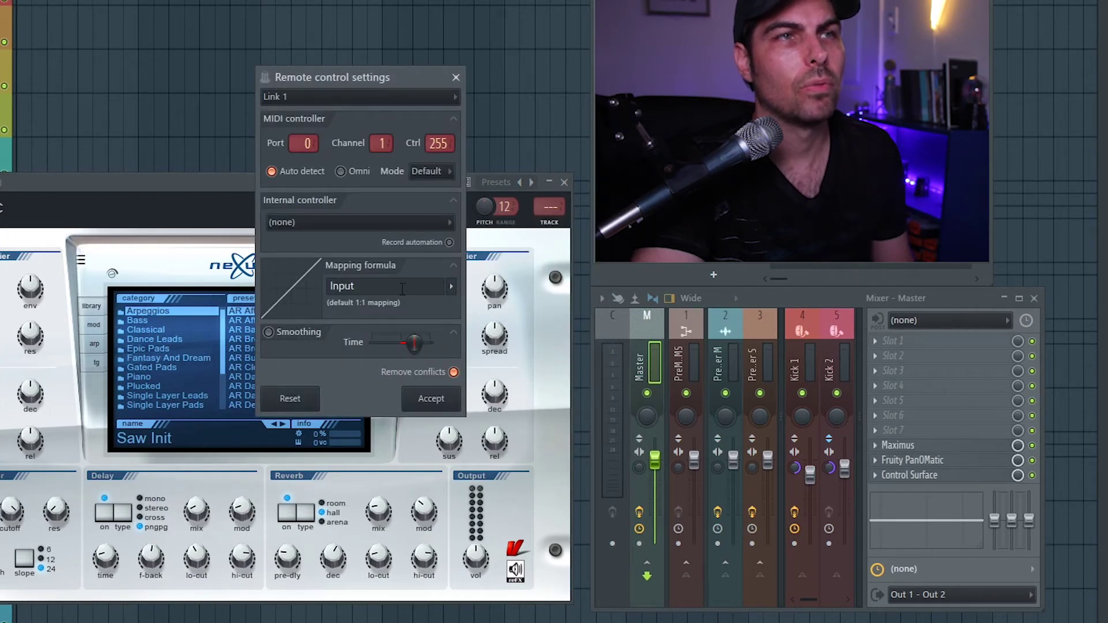
click(451, 286)
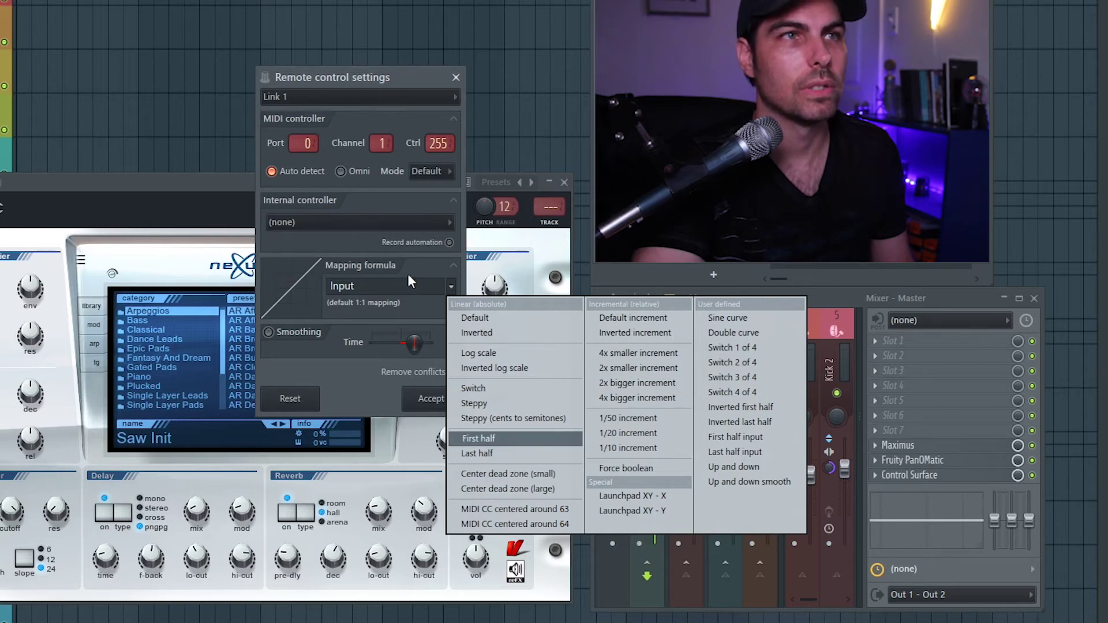
click(638, 397)
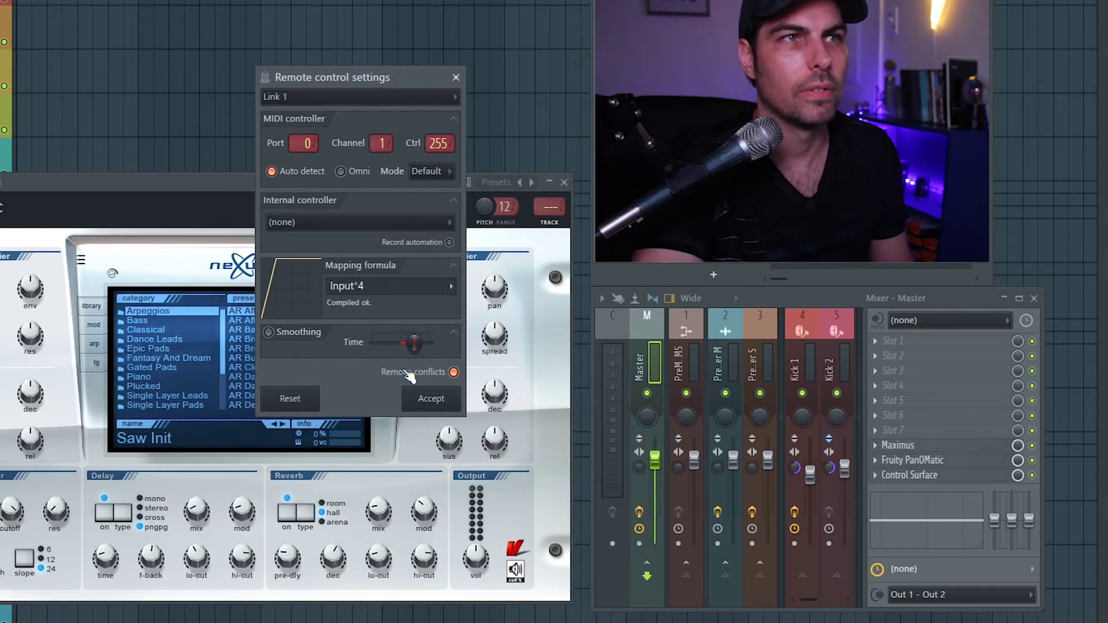
click(434, 398)
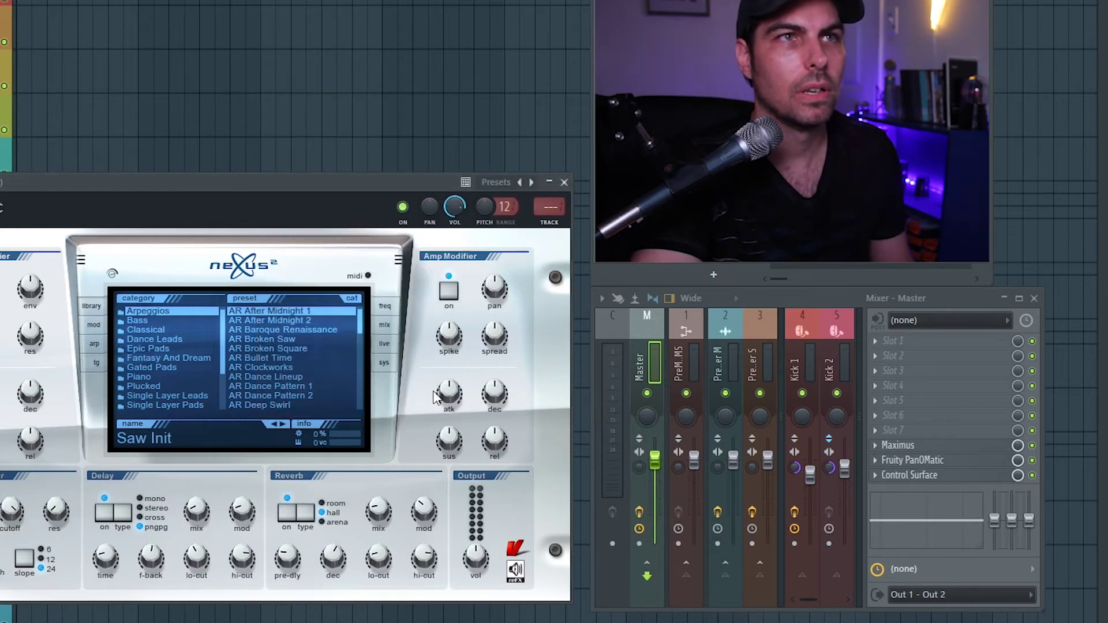
- Replace the pitch link's mapping formula with Input*.98 copied from the Center 50% sticky note, and reset the pitch knob
right_click(487, 208)
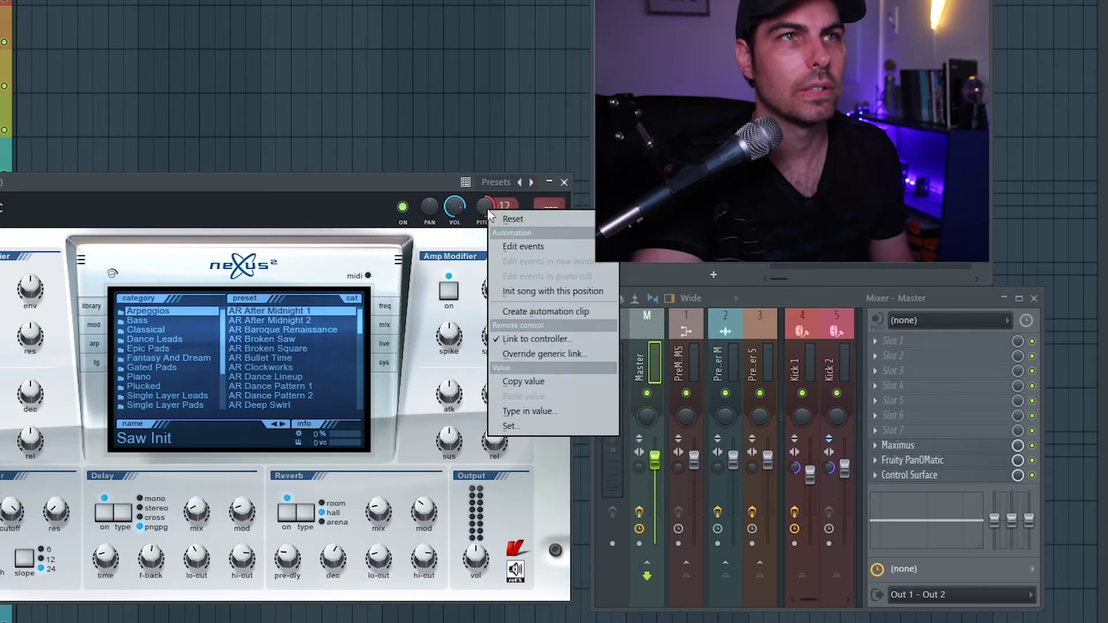
click(545, 341)
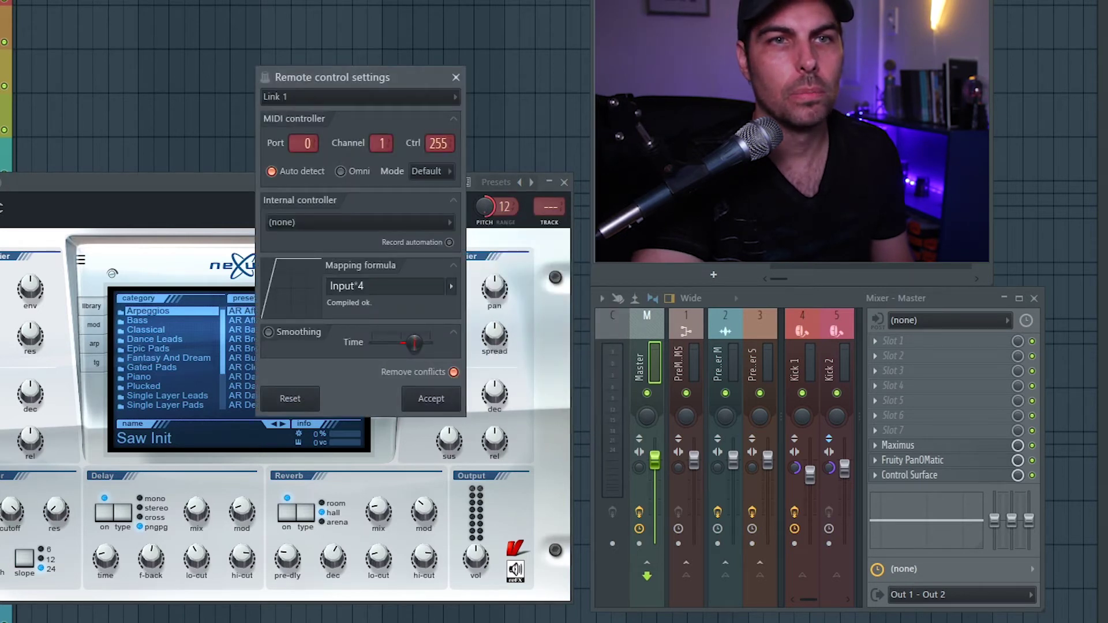
click(921, 622)
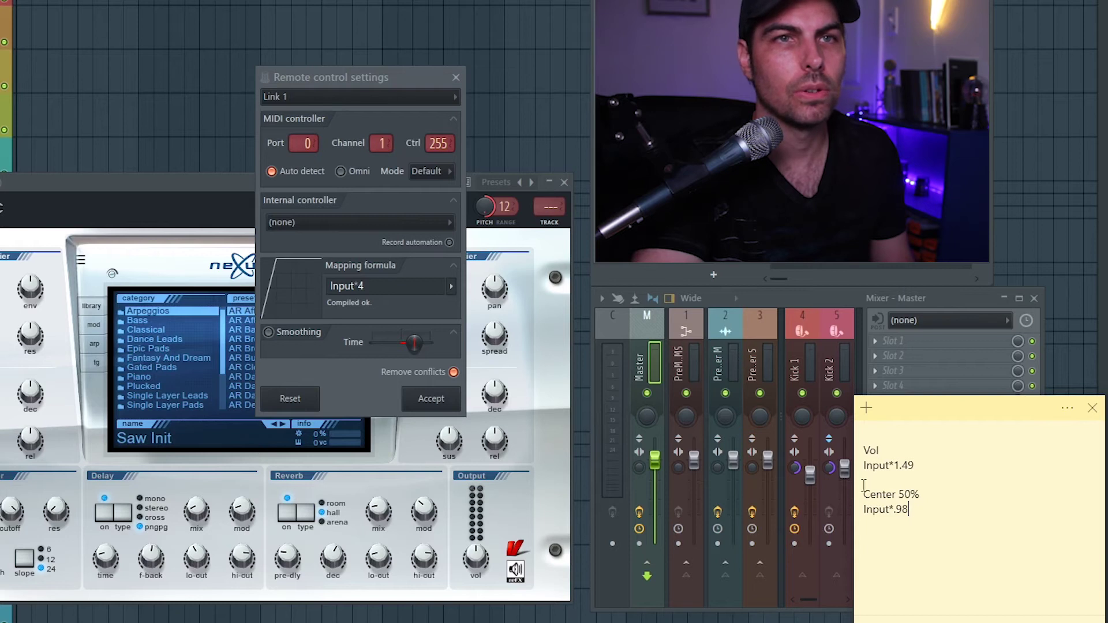
drag(915, 509, 848, 510)
key(ctrl+c)
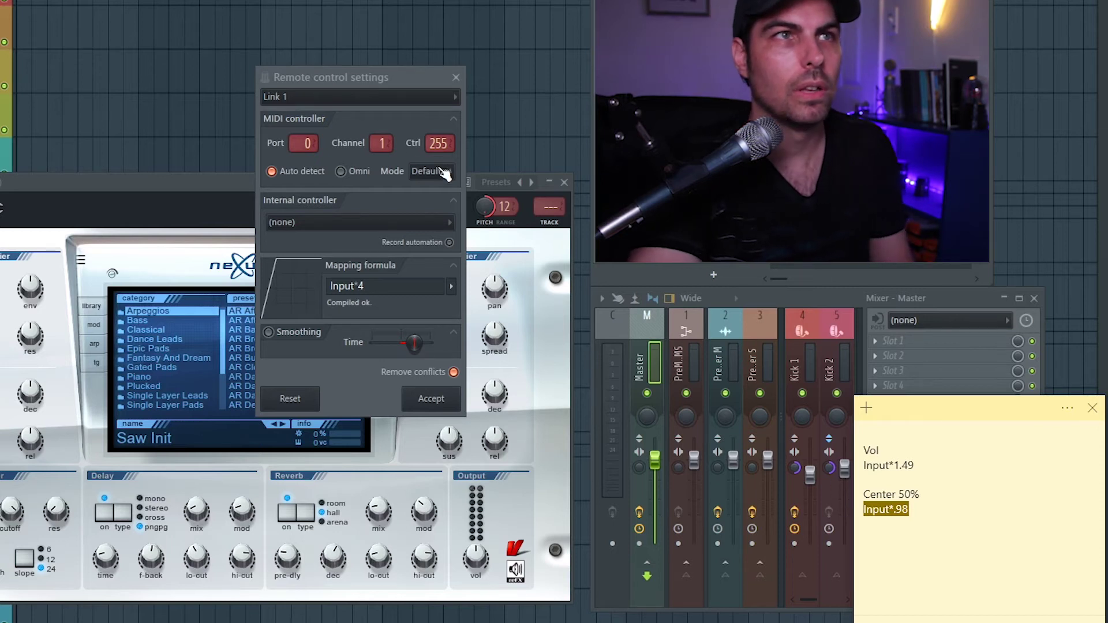
click(390, 289)
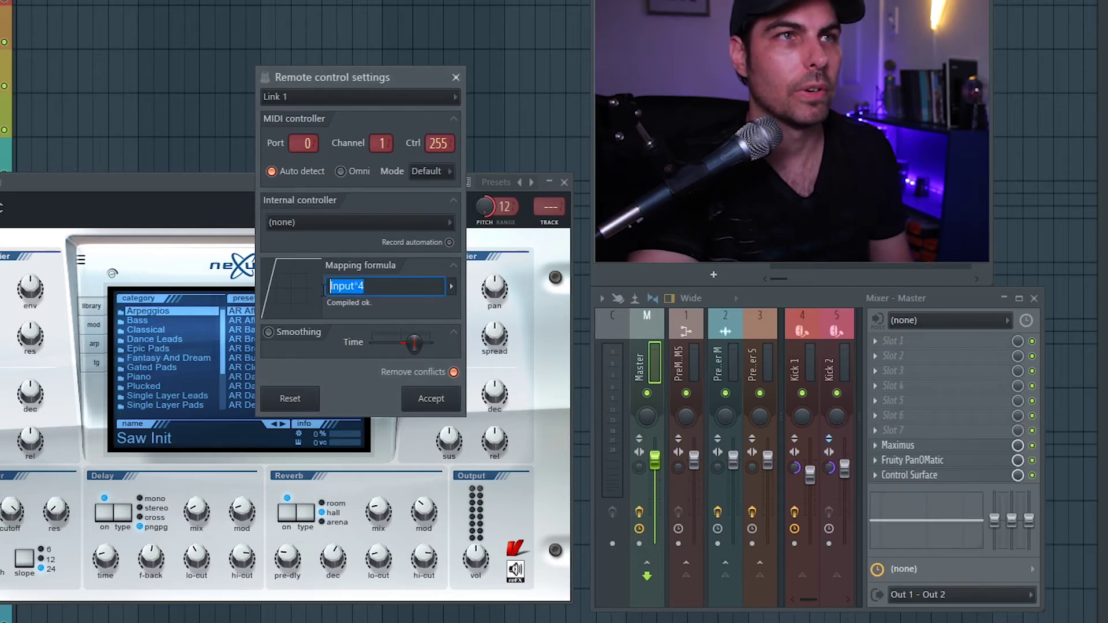
key(ctrl+v)
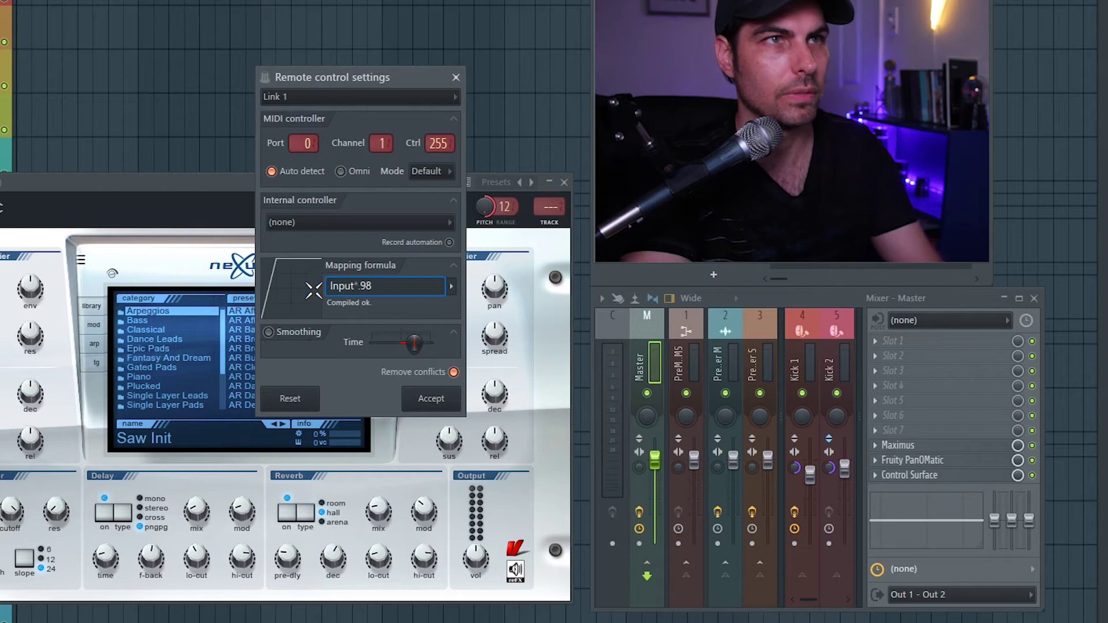
click(433, 401)
right_click(487, 205)
click(523, 214)
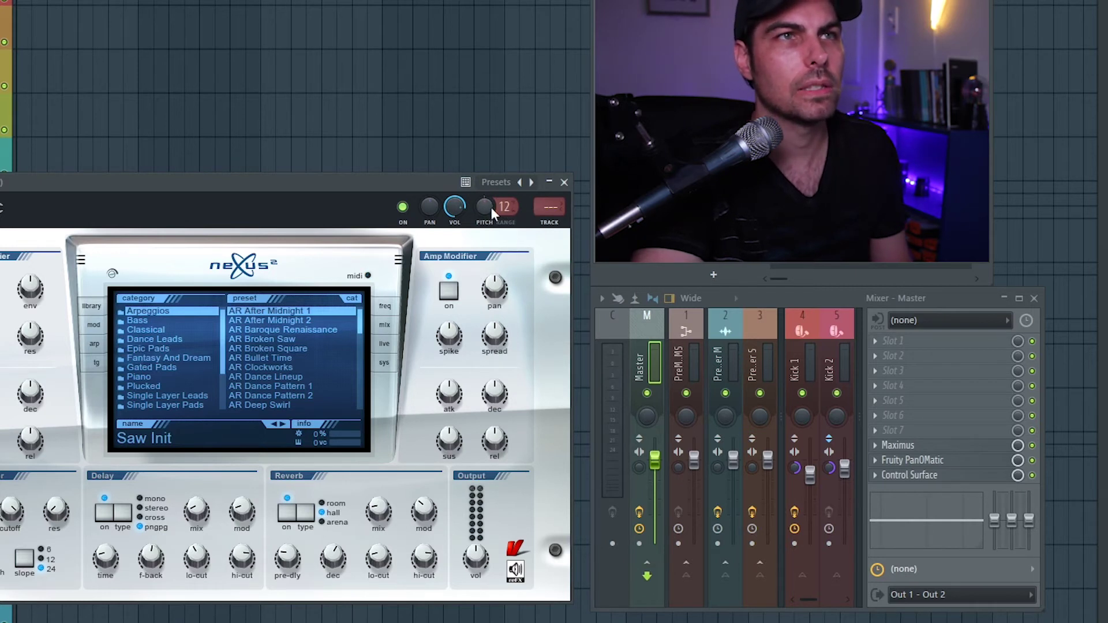
- Try to link the Nexus pan knob to a controller with Remove conflicts off and the mapping formula Input*.98
right_click(427, 206)
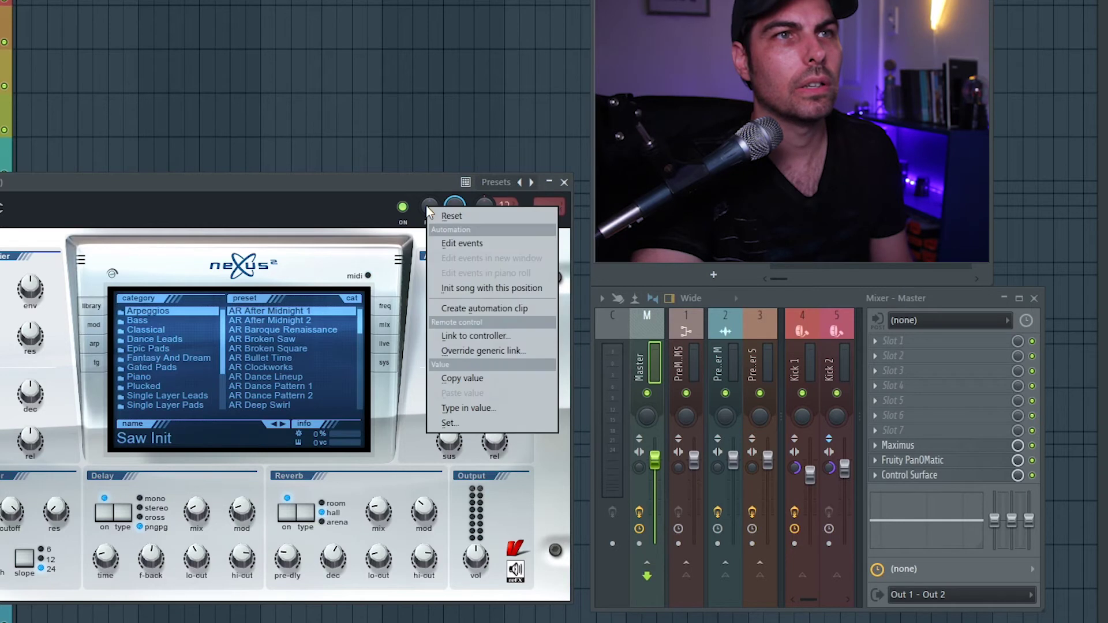
click(471, 335)
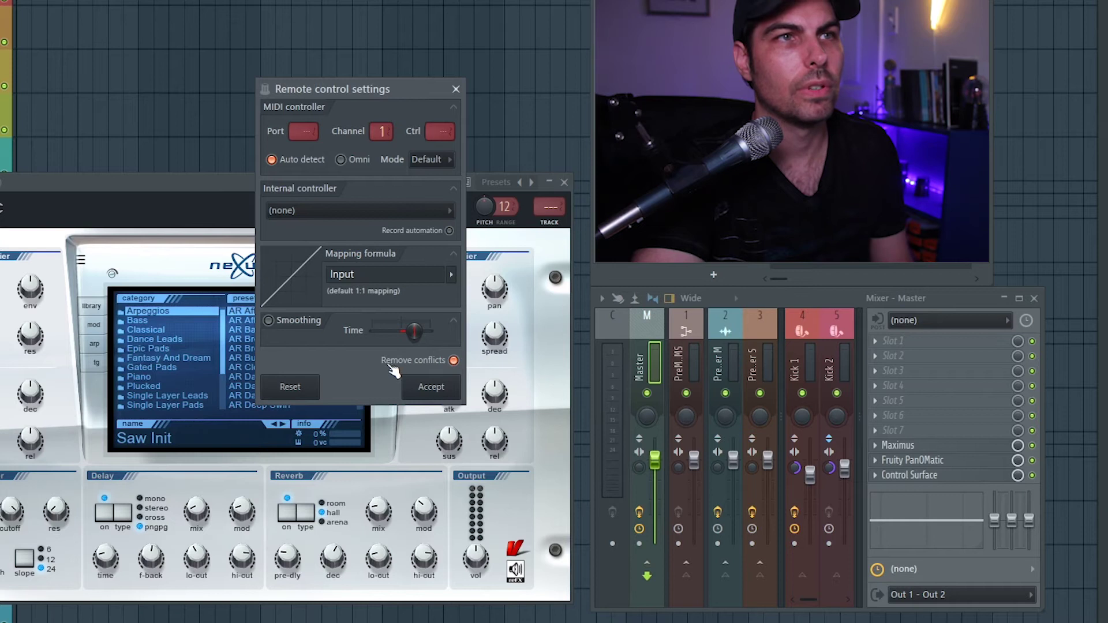
click(453, 360)
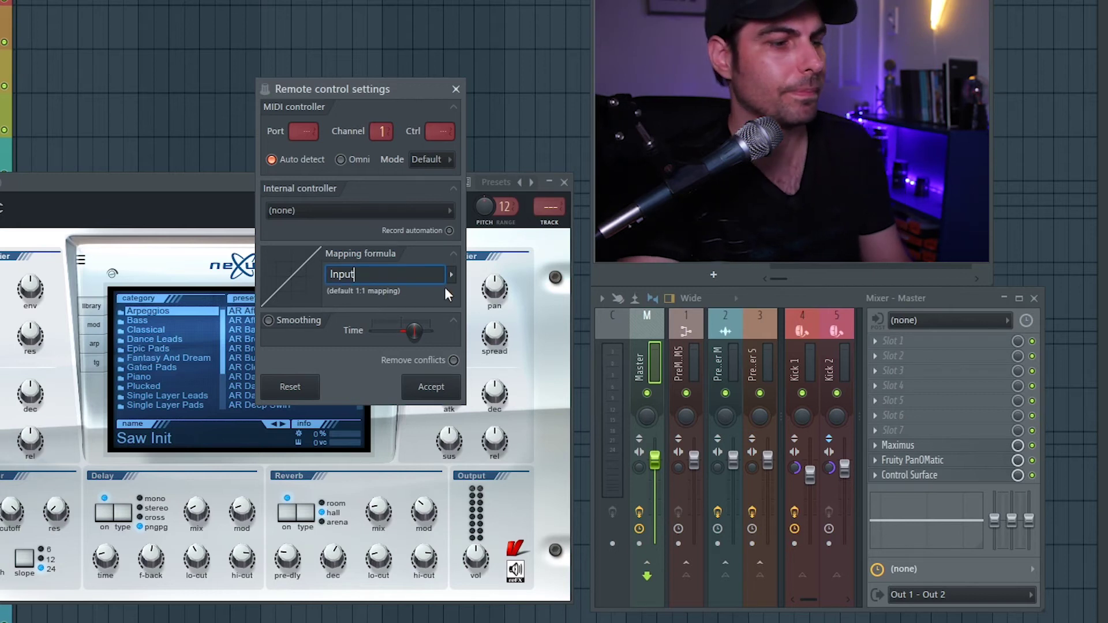
click(427, 278)
text(*.98)
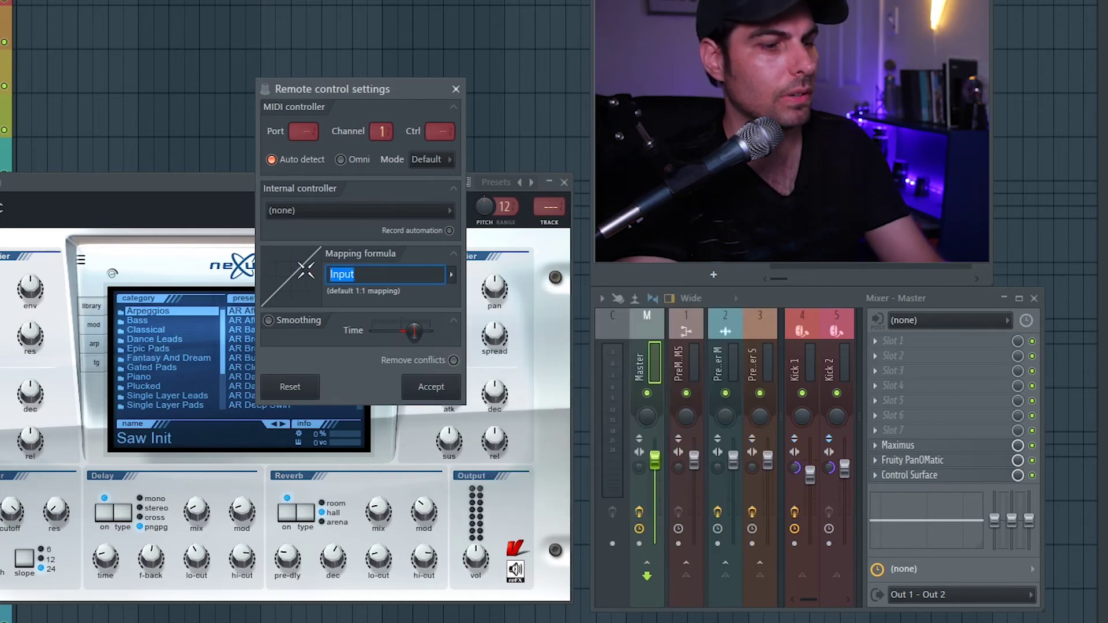
click(431, 386)
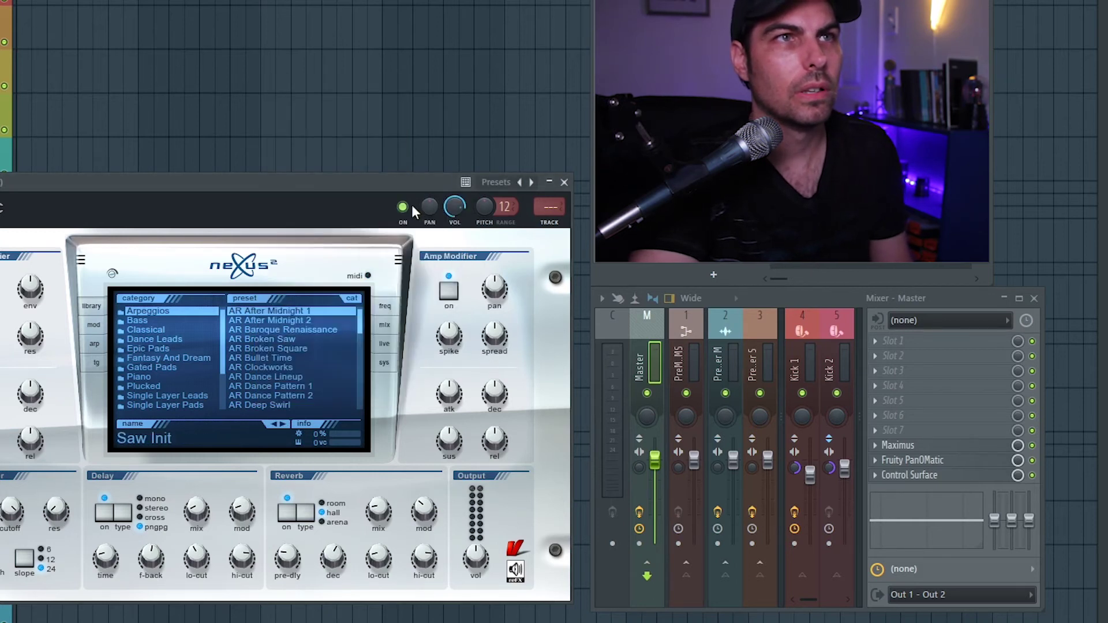
- Retry the pan knob's controller link with the mapping formula Input*.98
right_click(434, 206)
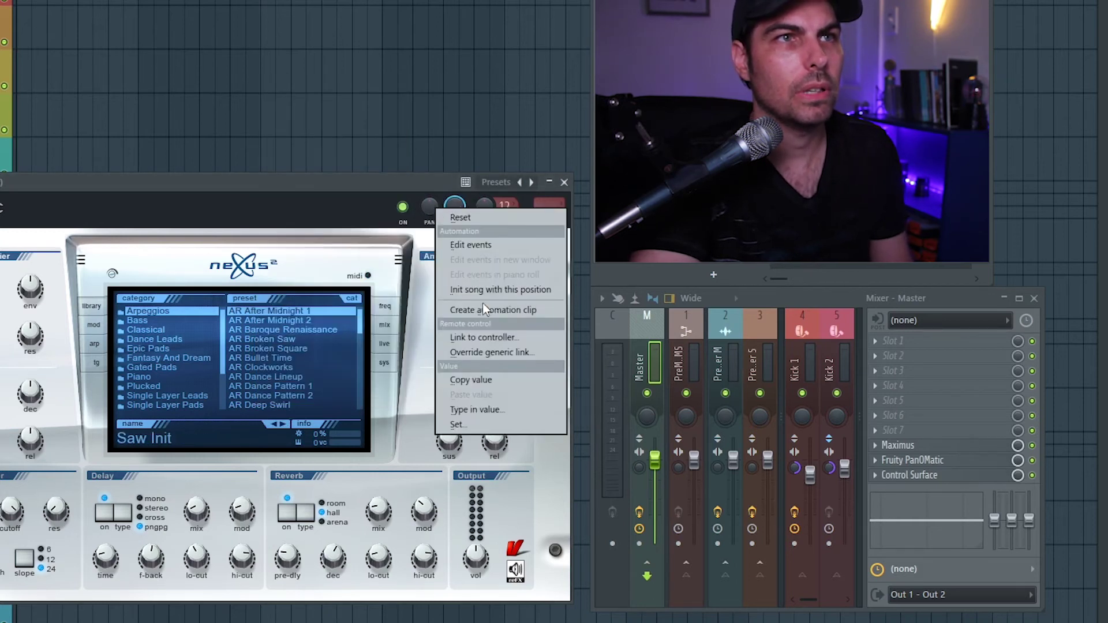
click(487, 337)
click(384, 276)
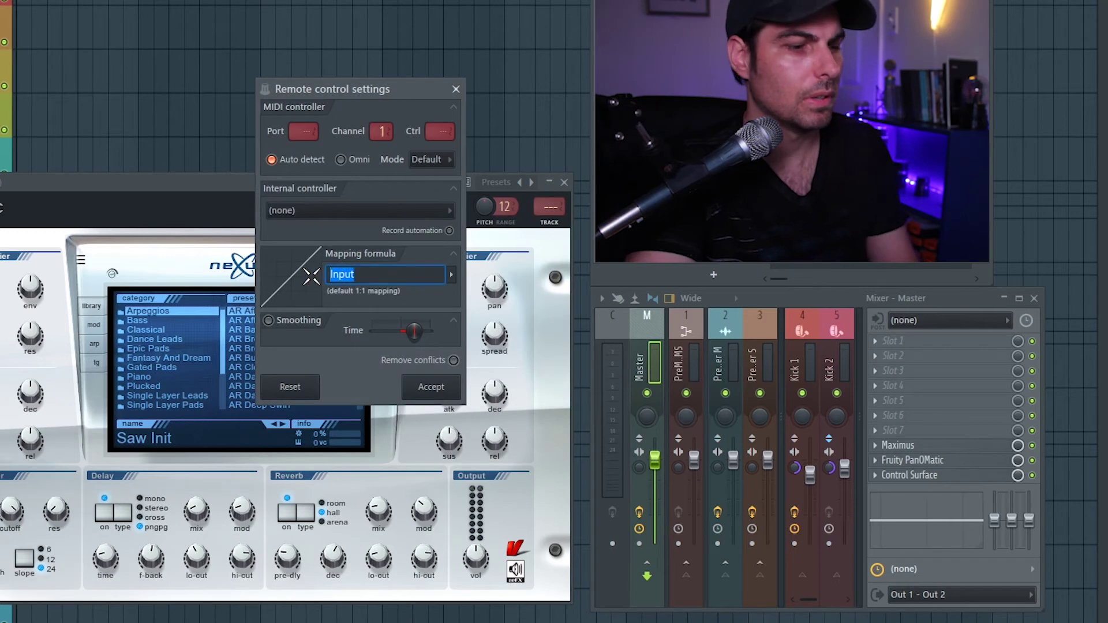
text(*.98)
click(445, 388)
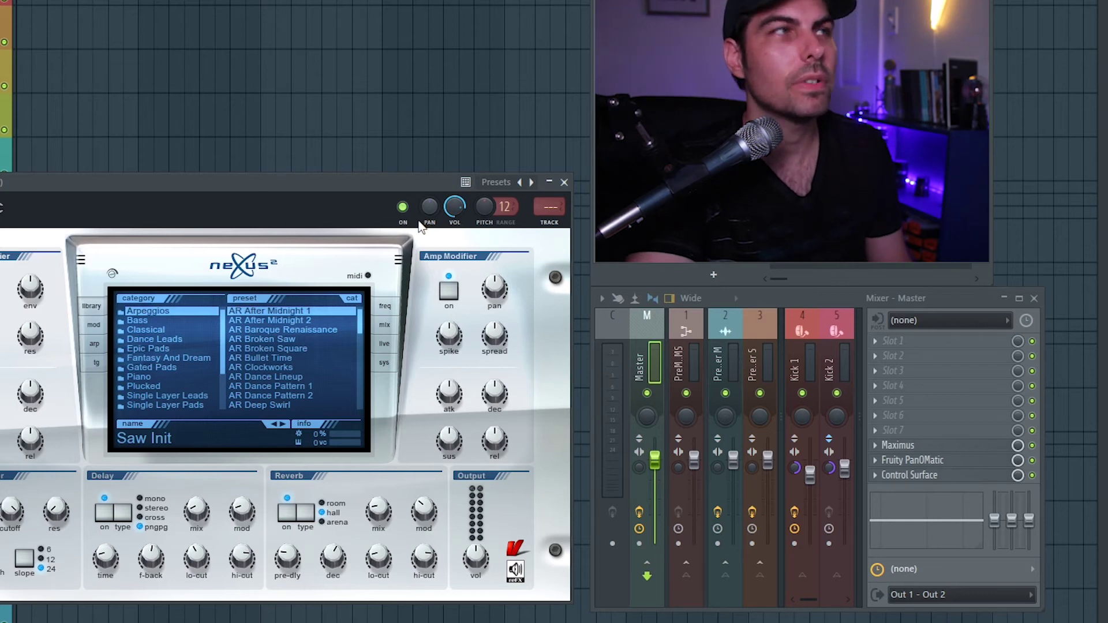
- Check the modulation wheel messages in the debugging log and accept a pan knob controller link with the default Input formula
key(F10)
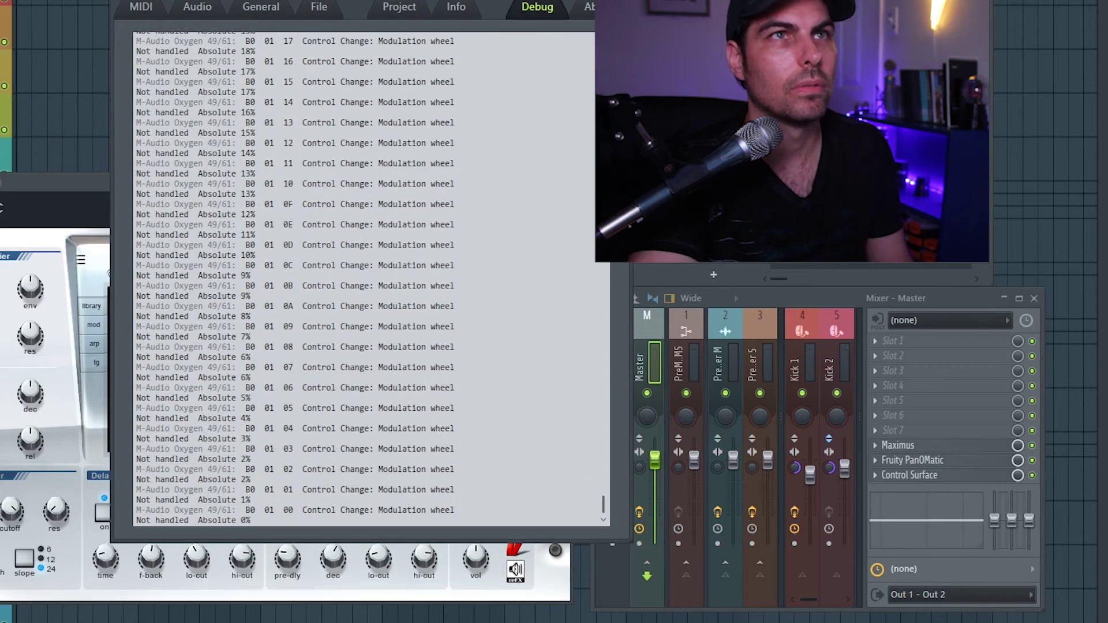
key(F10)
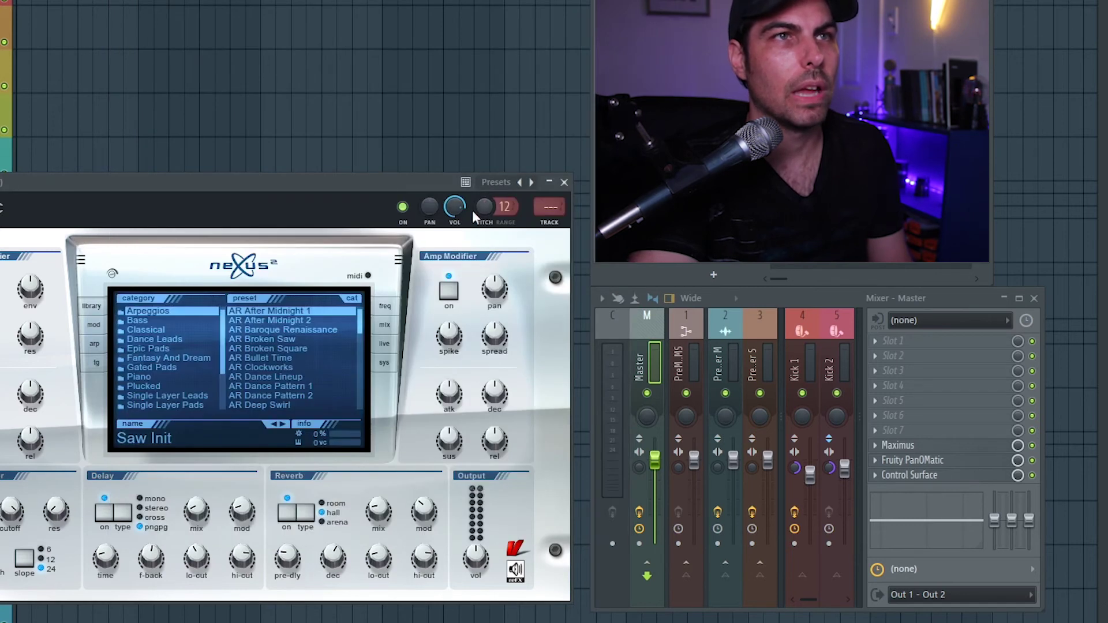
right_click(433, 208)
click(481, 332)
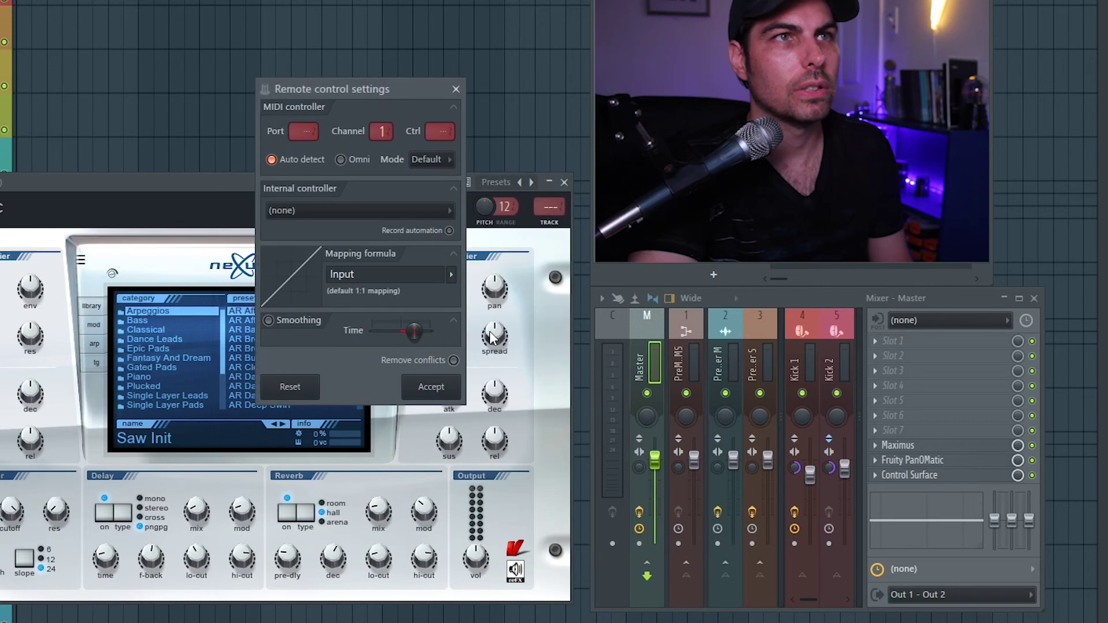
click(431, 386)
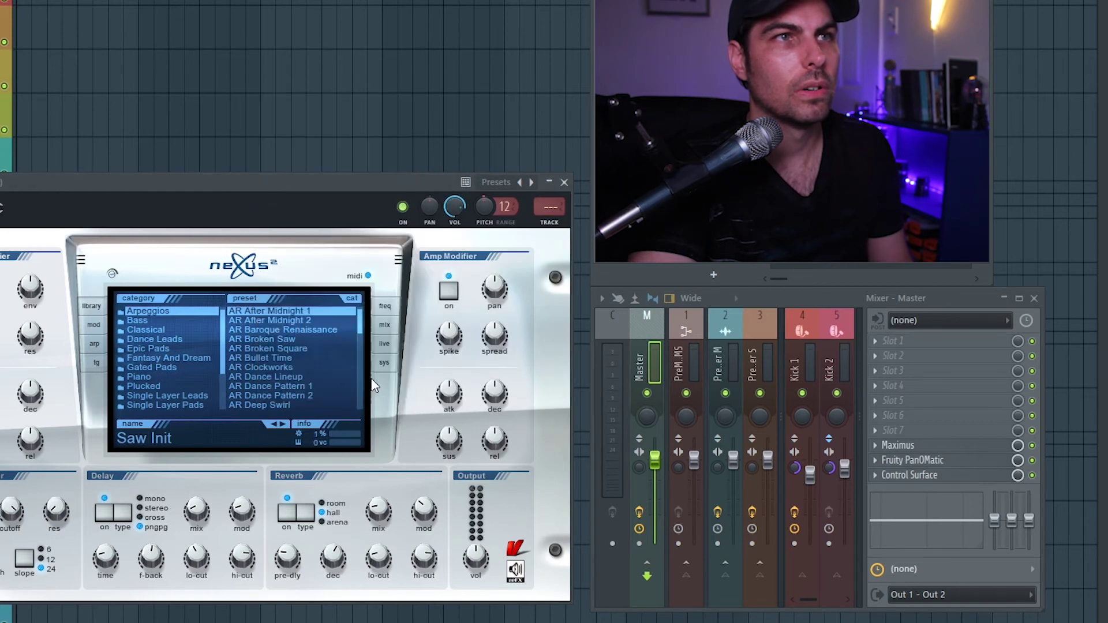
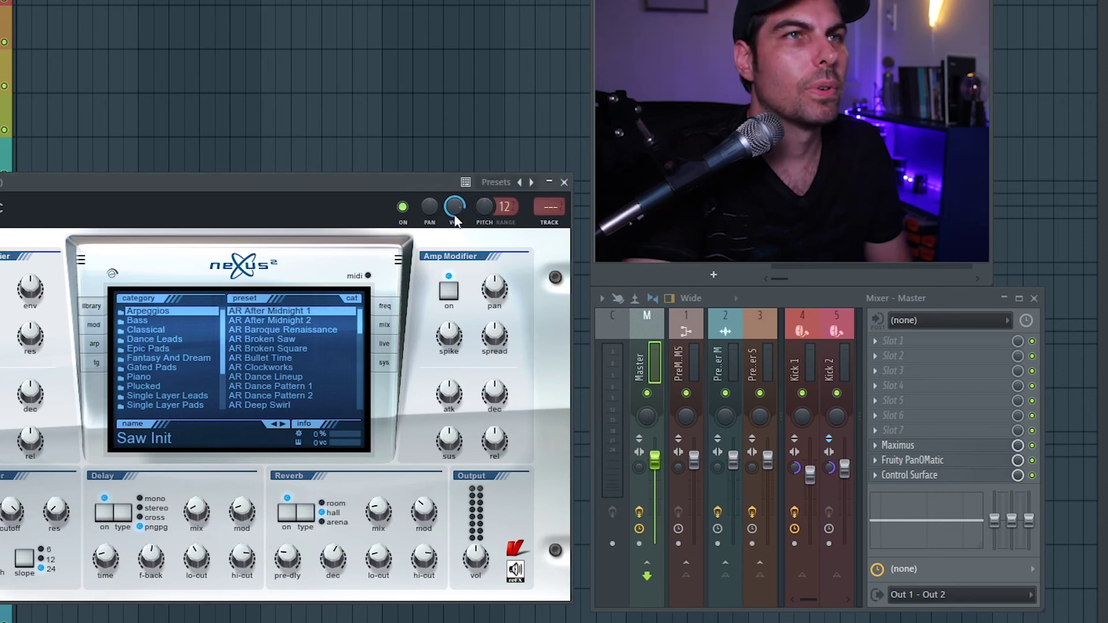
- Link the Nexus channel's volume knob to a MIDI controller
right_click(454, 206)
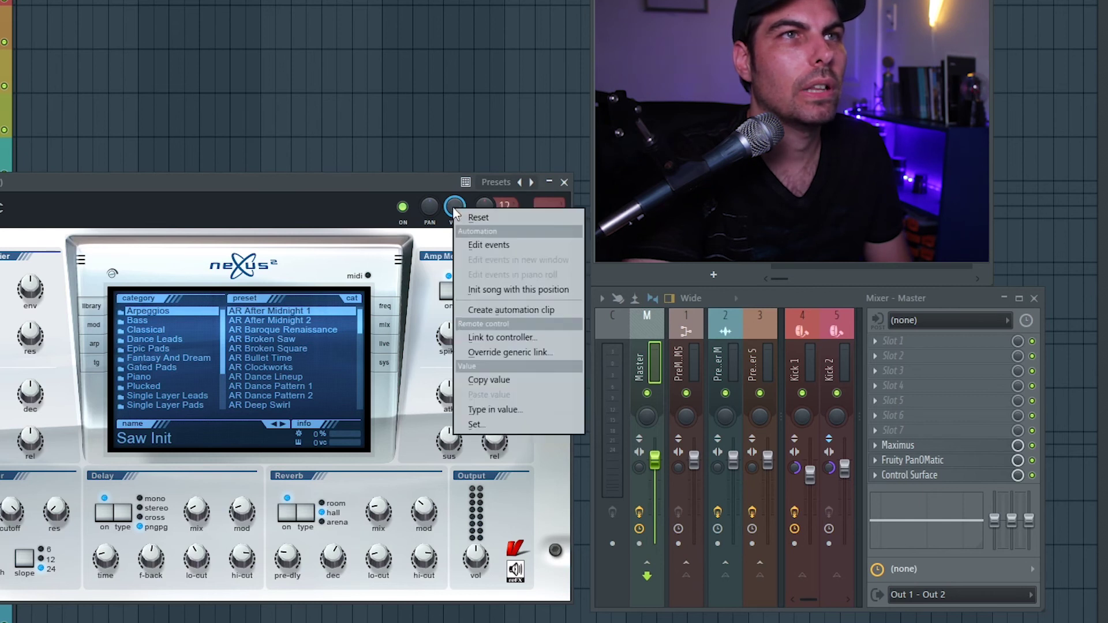
click(480, 336)
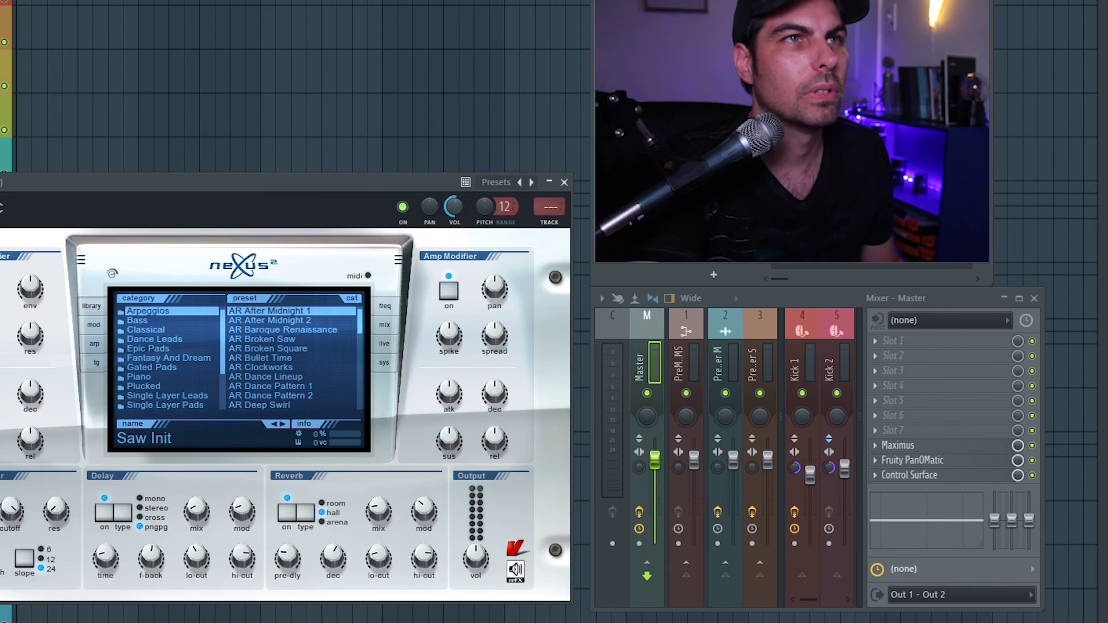
- Set the mapping formula of the Nexus channel volume knob's controller link to Input*1.49, checking it against the note, and reset the knob's value
right_click(451, 202)
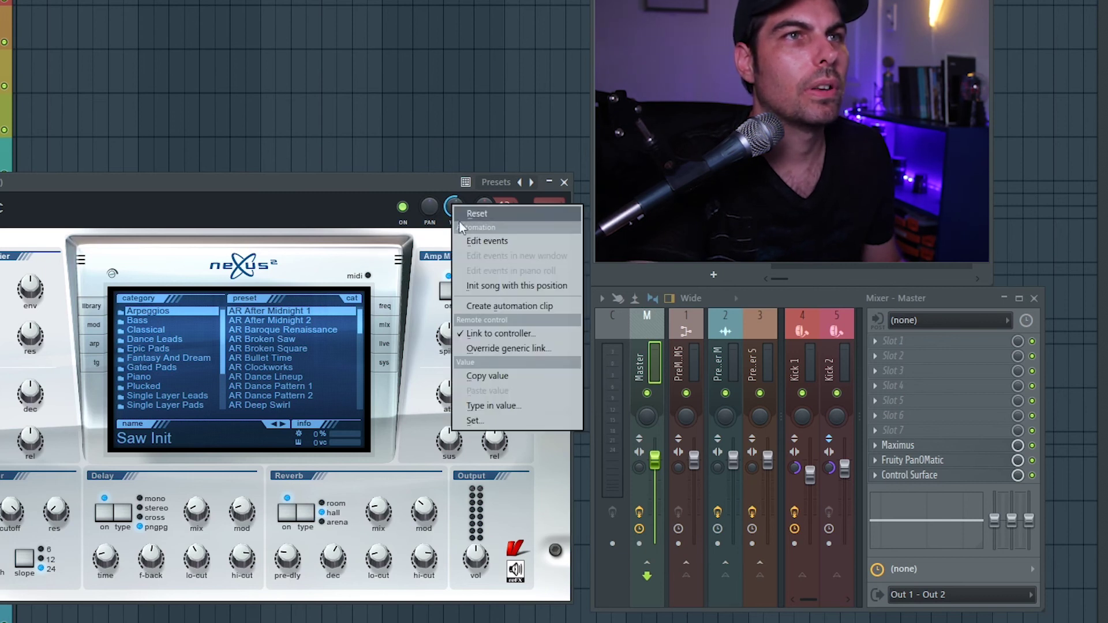
click(497, 334)
click(410, 292)
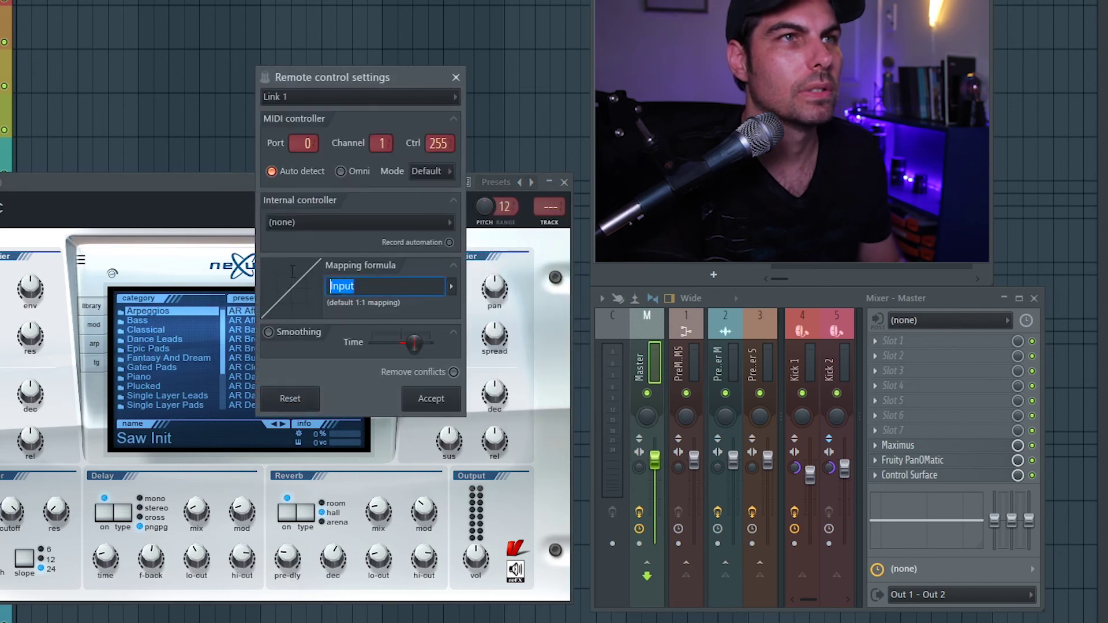
text(*1.49)
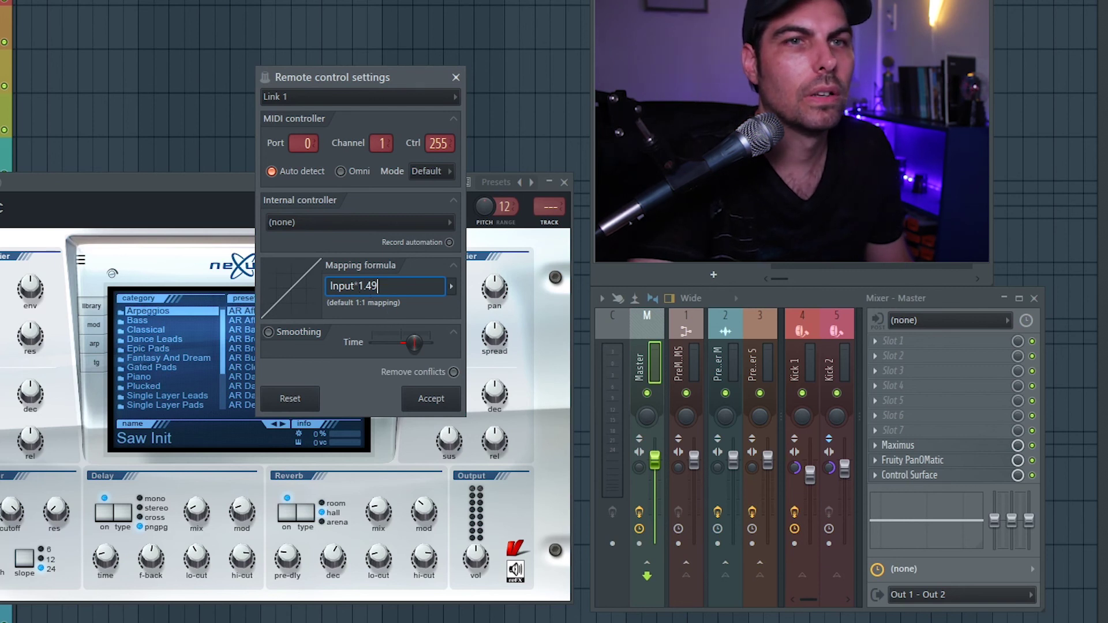
key(alt+Tab)
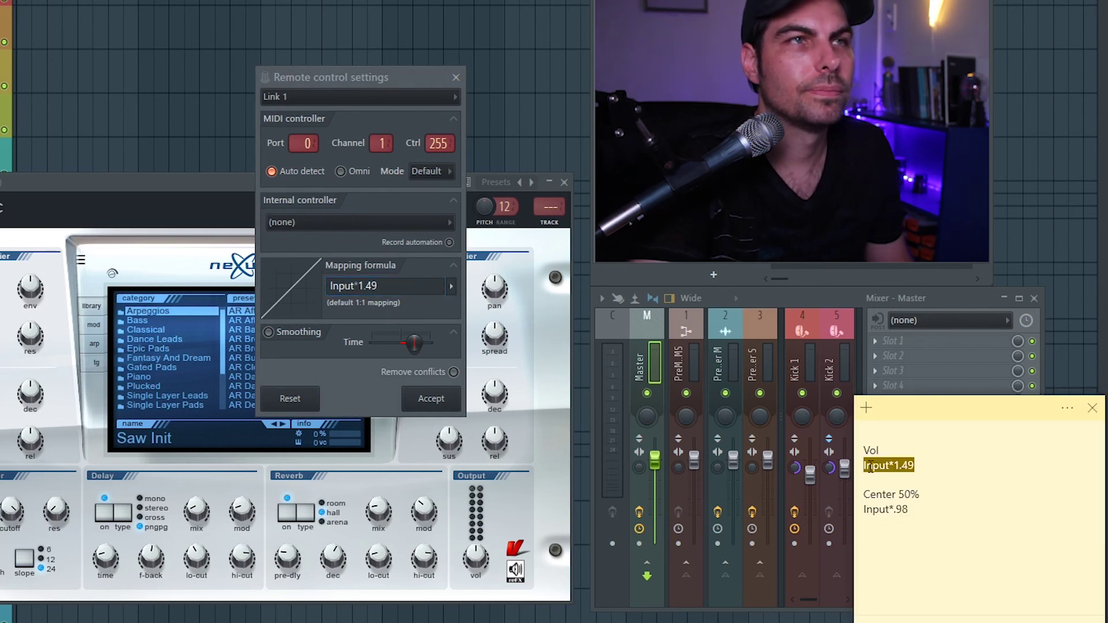
click(435, 398)
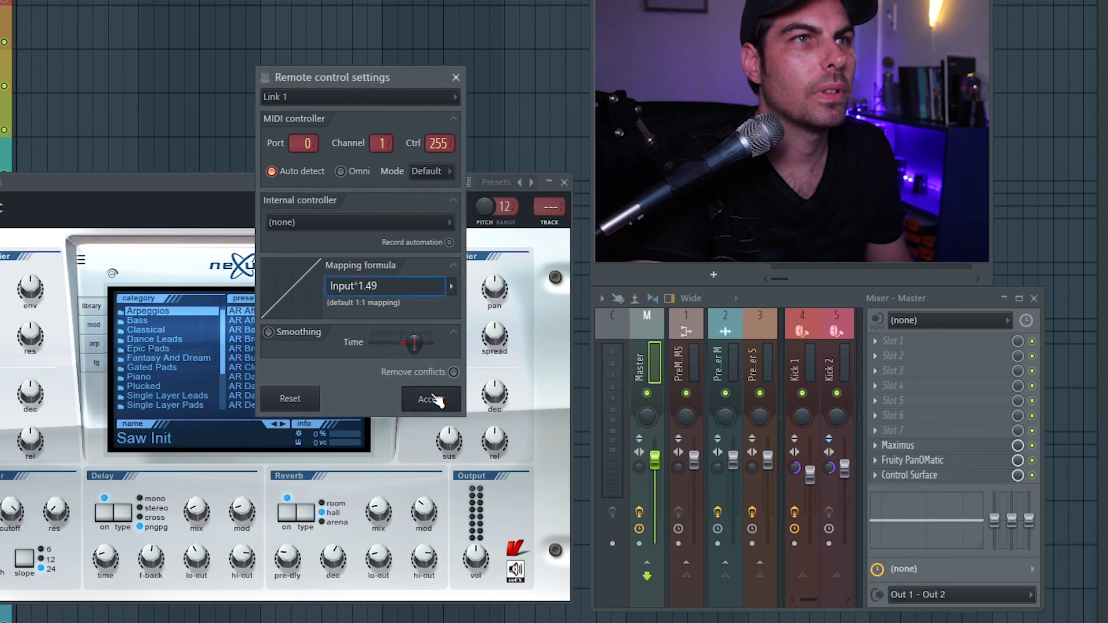
click(434, 399)
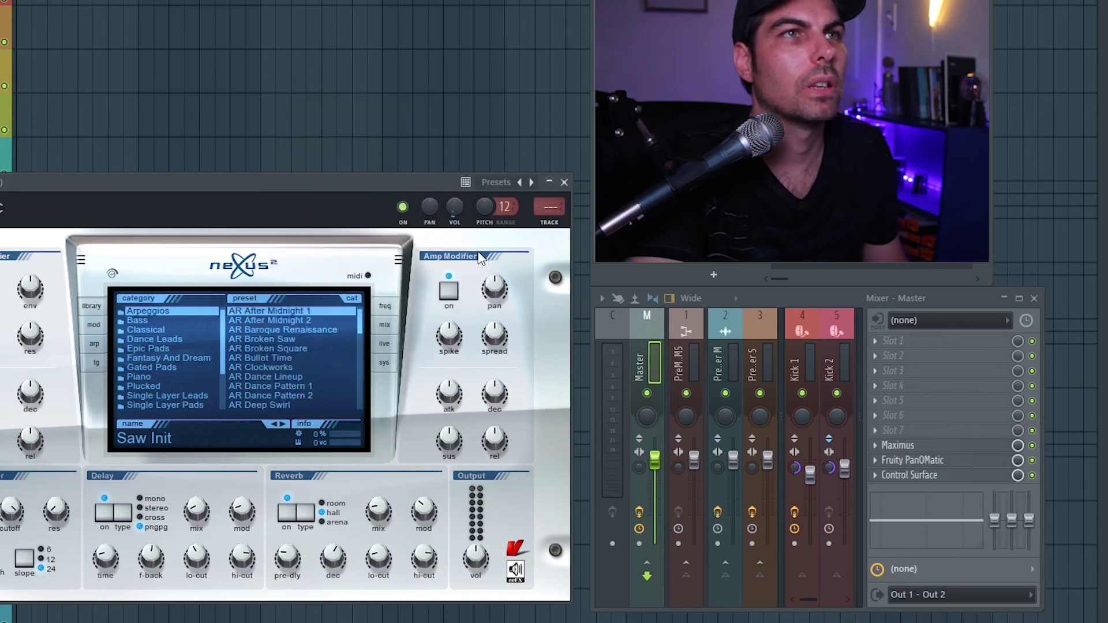
right_click(454, 207)
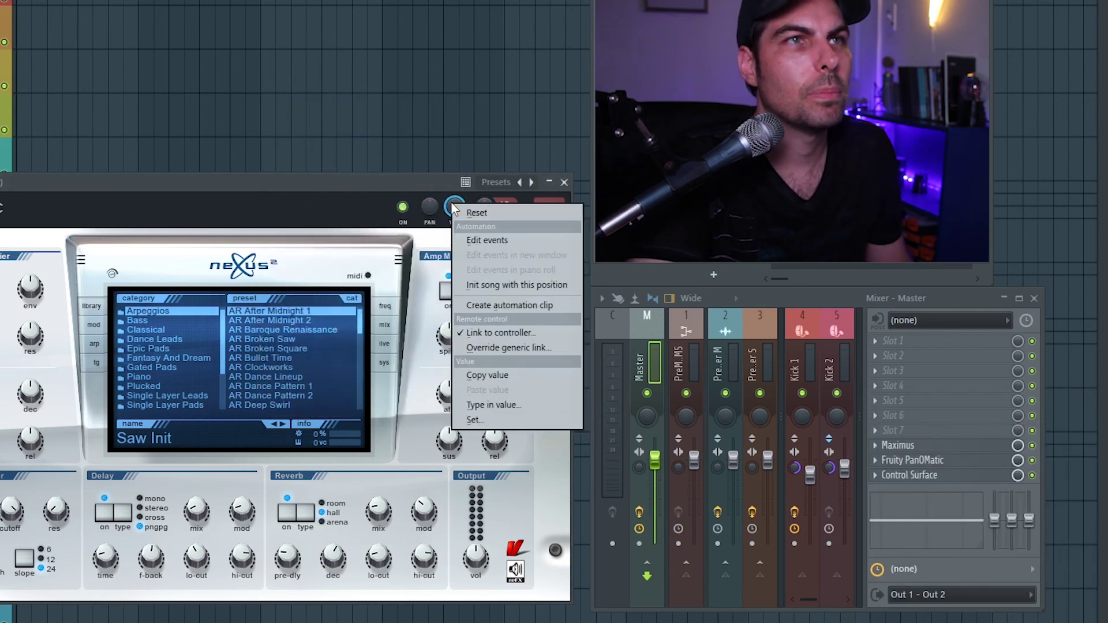
click(496, 214)
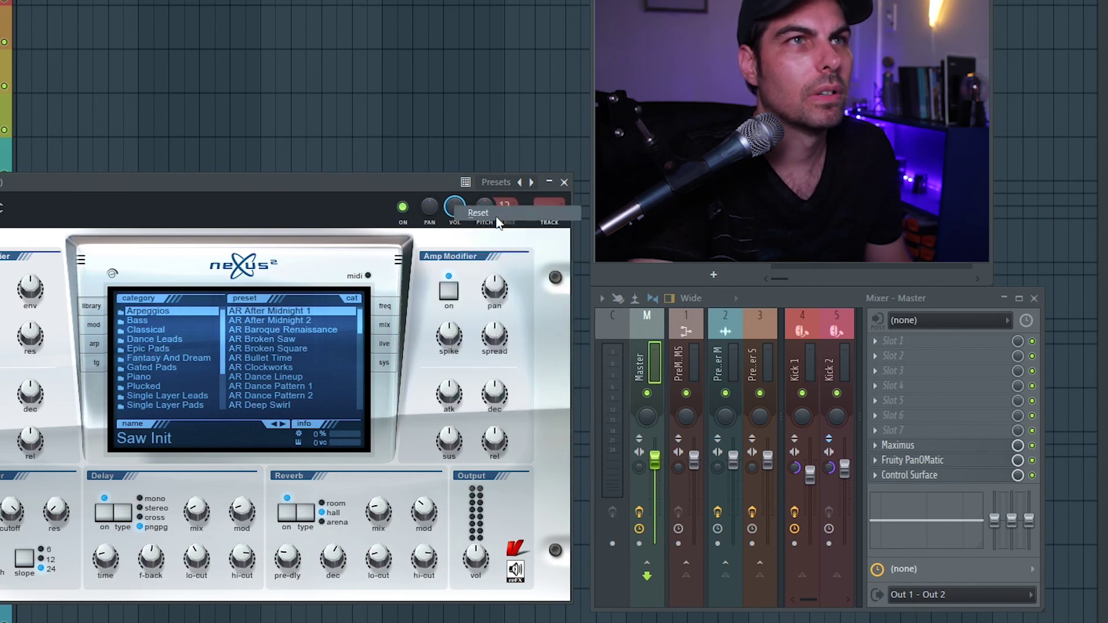